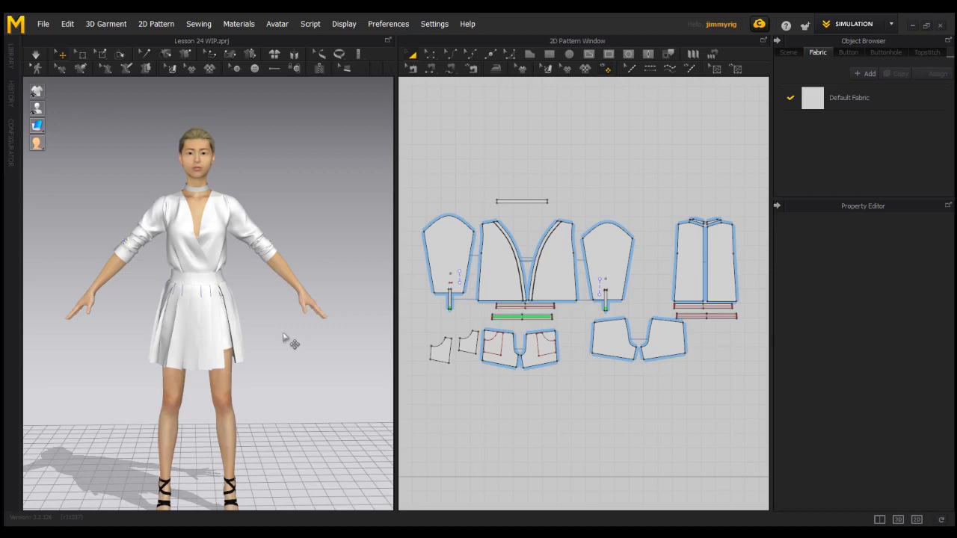
- Add a new fabric and name it TOP
right_click_drag(284, 338, 313, 352)
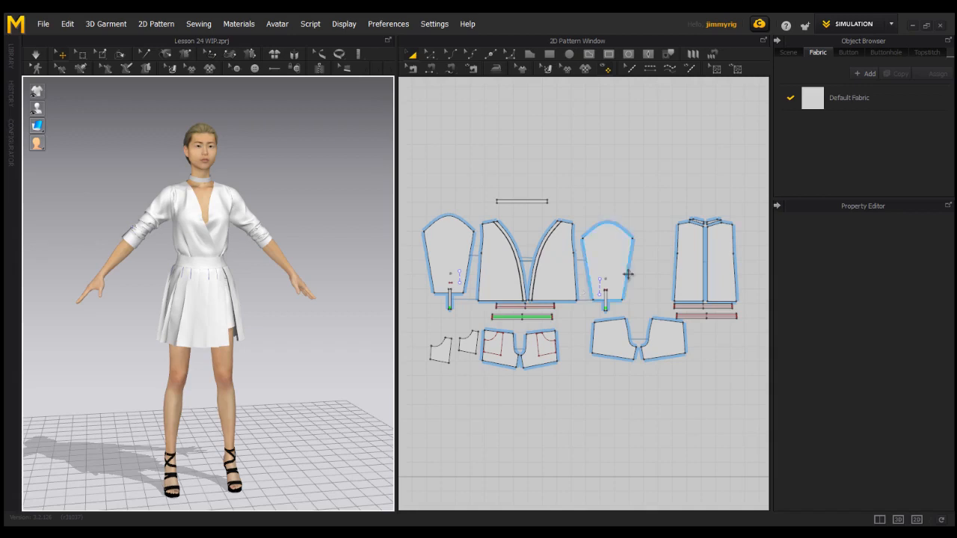
left_click(867, 72)
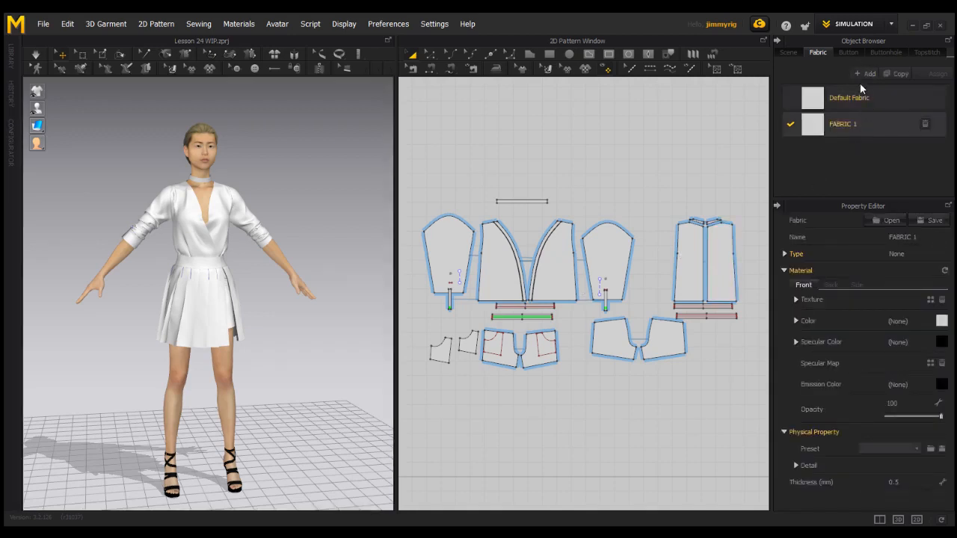
left_click(919, 236)
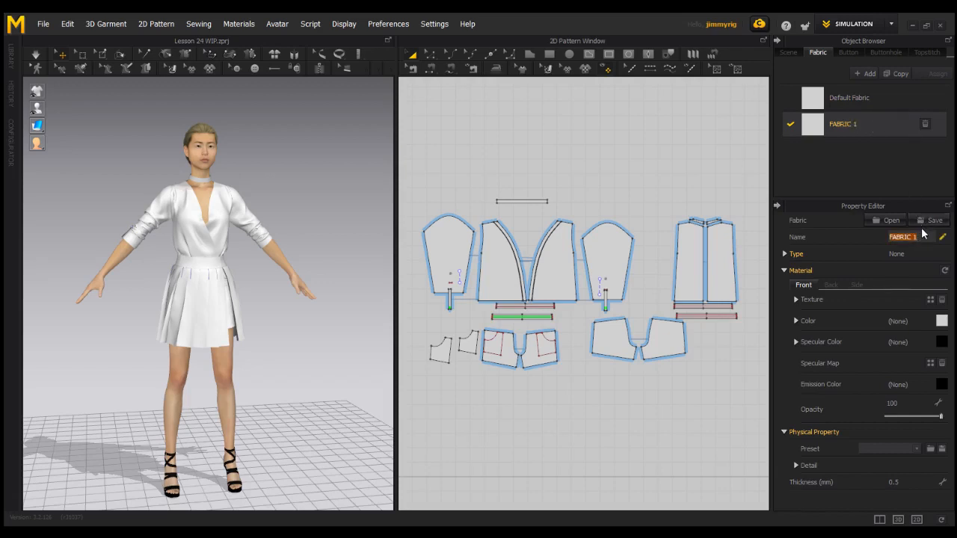
type("TOP")
key("Return")
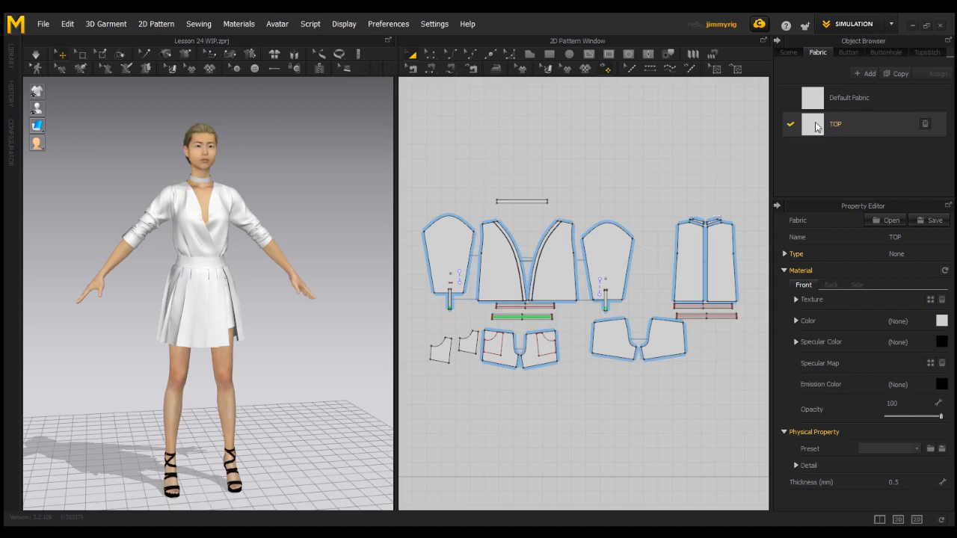
- Assign the TOP fabric to the front bodice, back bodice and both sleeve pattern pieces
left_click(562, 275)
left_click(492, 275)
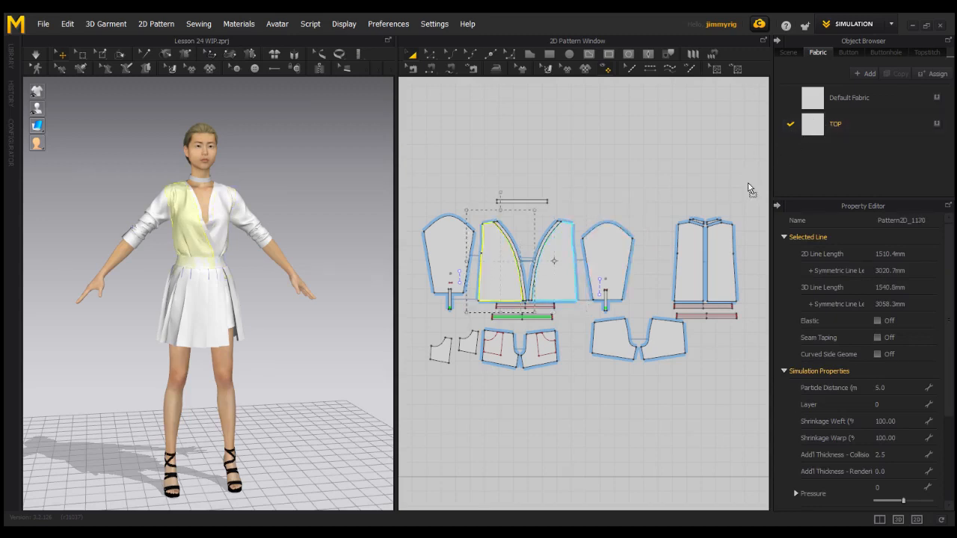
left_click(692, 258)
left_click(731, 255)
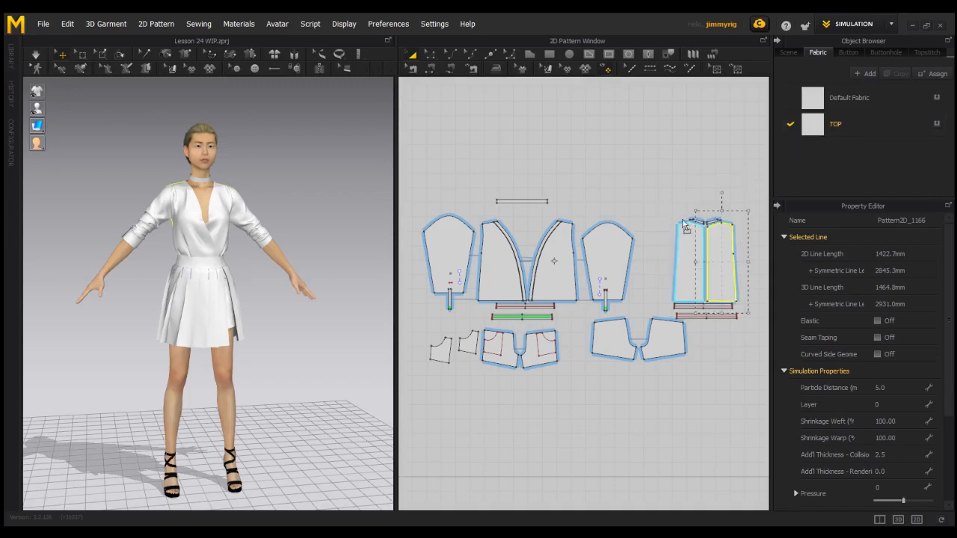
left_click(627, 259)
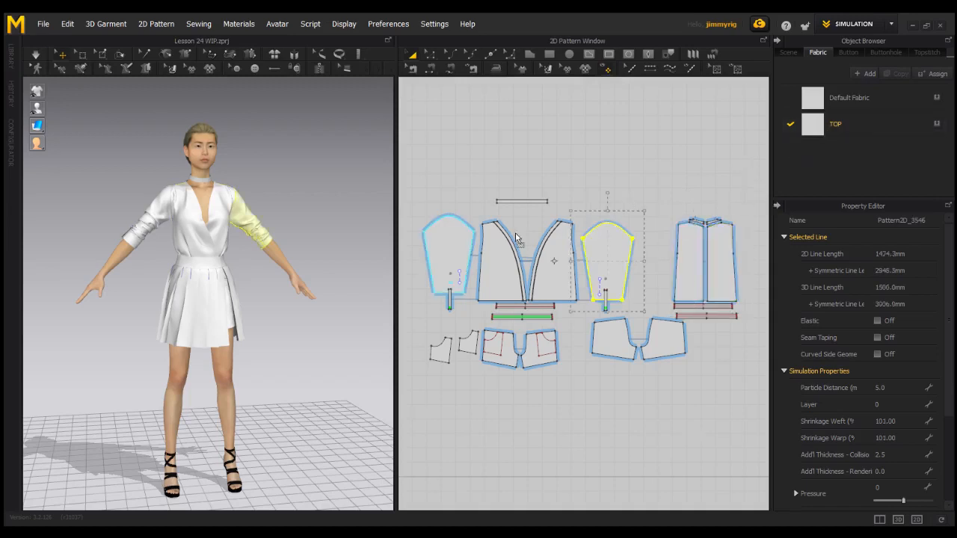
left_click(459, 245)
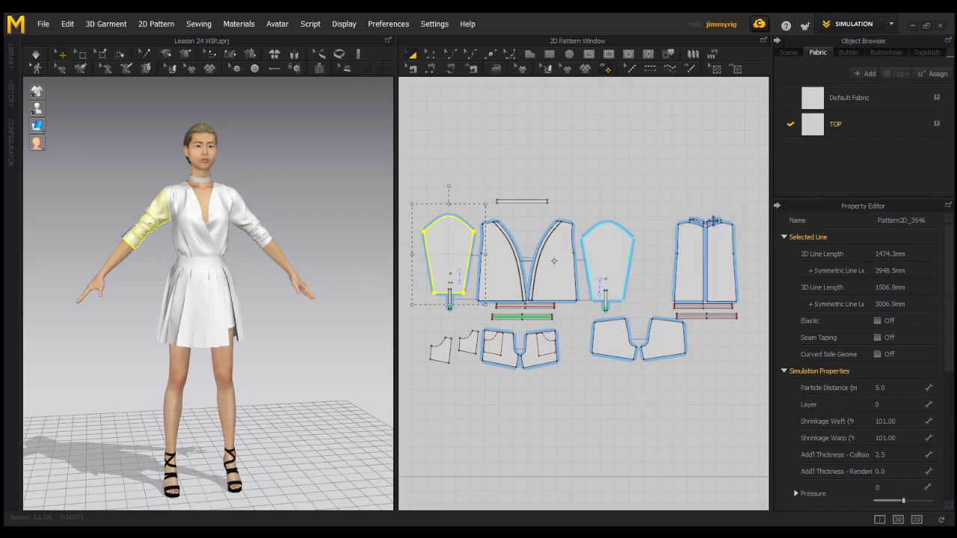
left_click(714, 205)
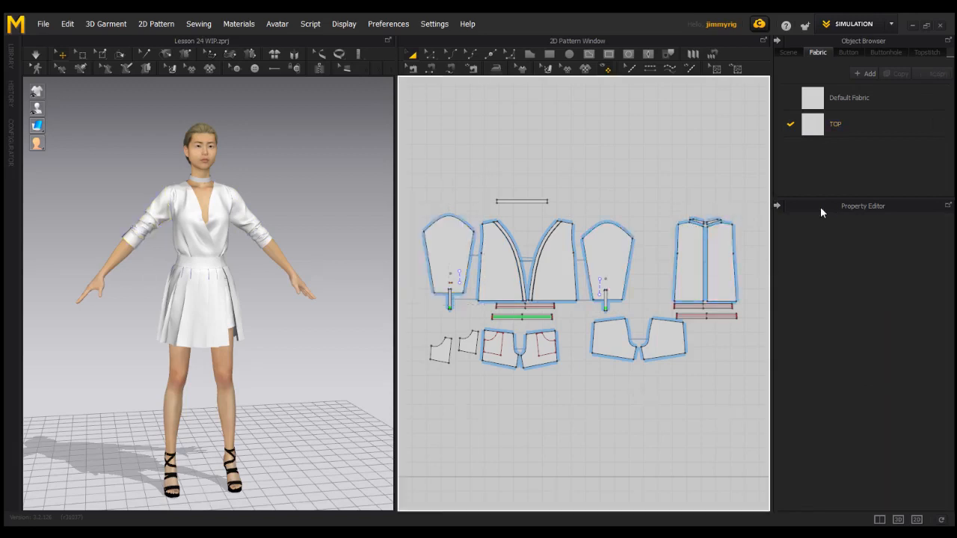
left_click(831, 122)
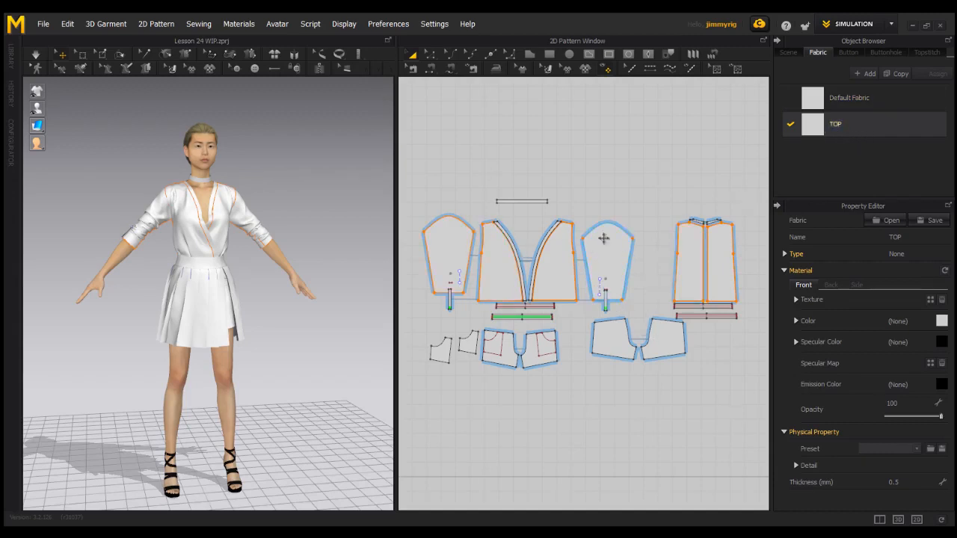
left_click(661, 210)
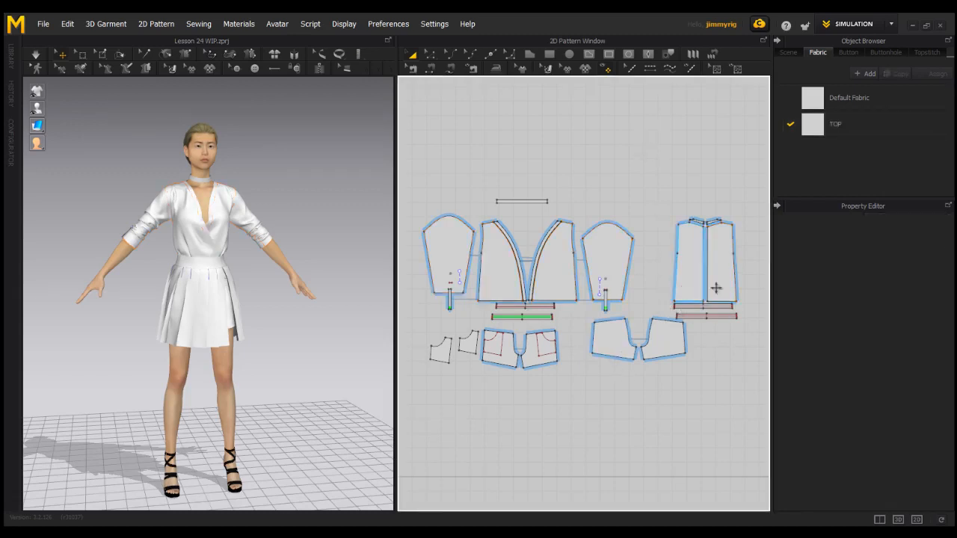
- Set the front colour of the TOP fabric to a dark greyish brown, hex 332C2C
left_click(848, 125)
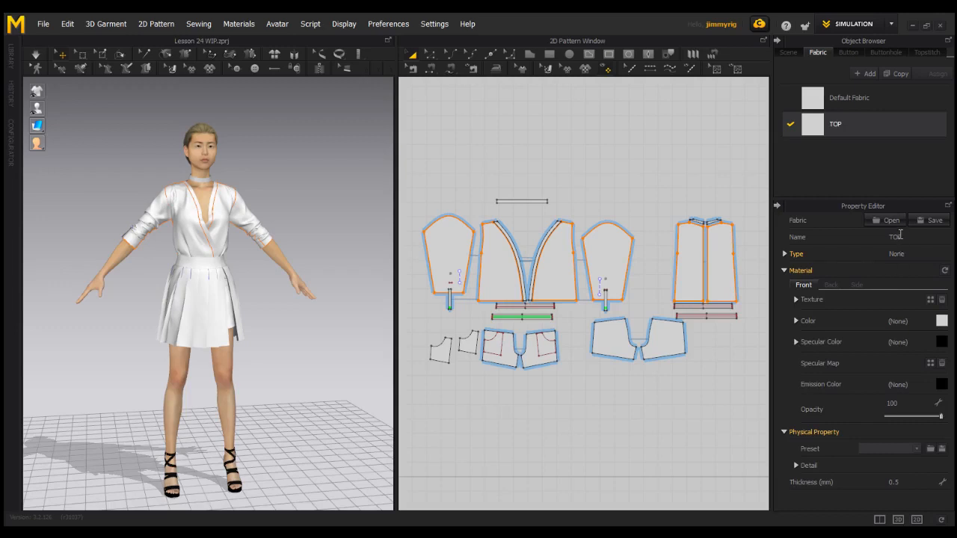
left_click(833, 285)
left_click(857, 286)
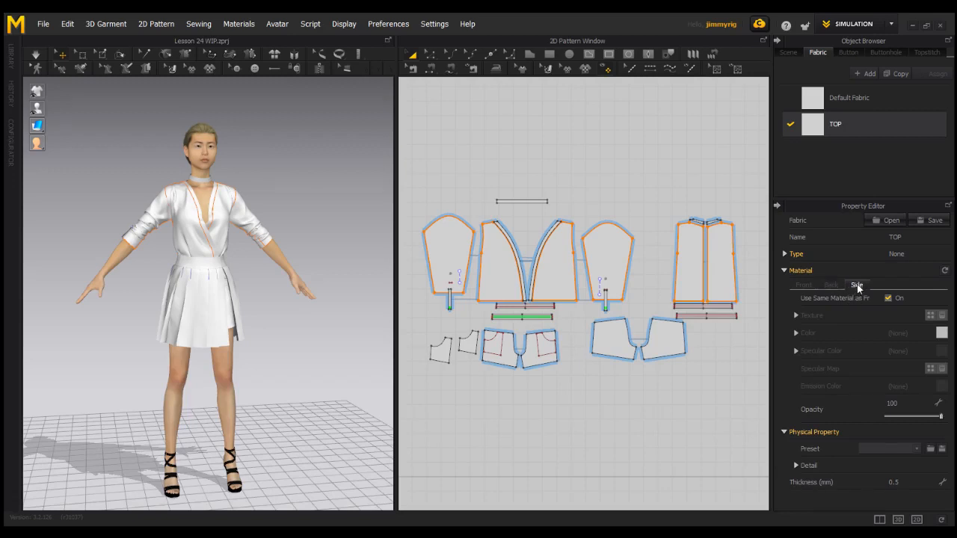
left_click(803, 285)
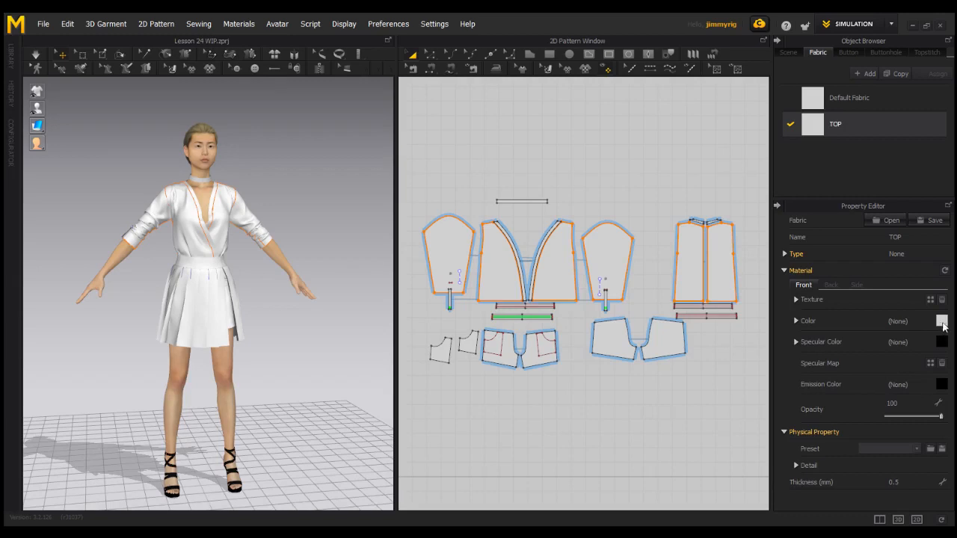
left_click(941, 321)
mouse_move(370, 153)
left_mouse_down()
mouse_move(347, 170)
mouse_move(326, 162)
mouse_move(376, 170)
left_mouse_up()
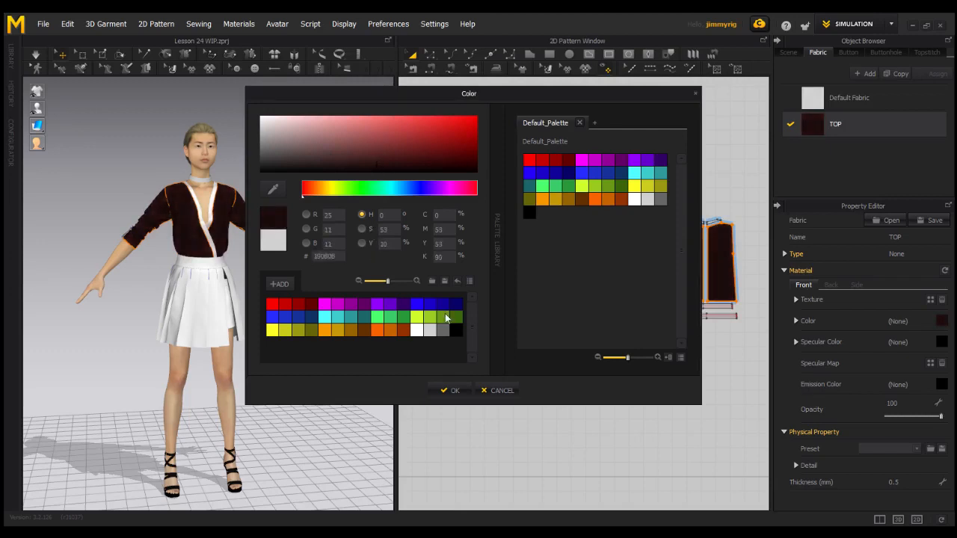
left_click(273, 189)
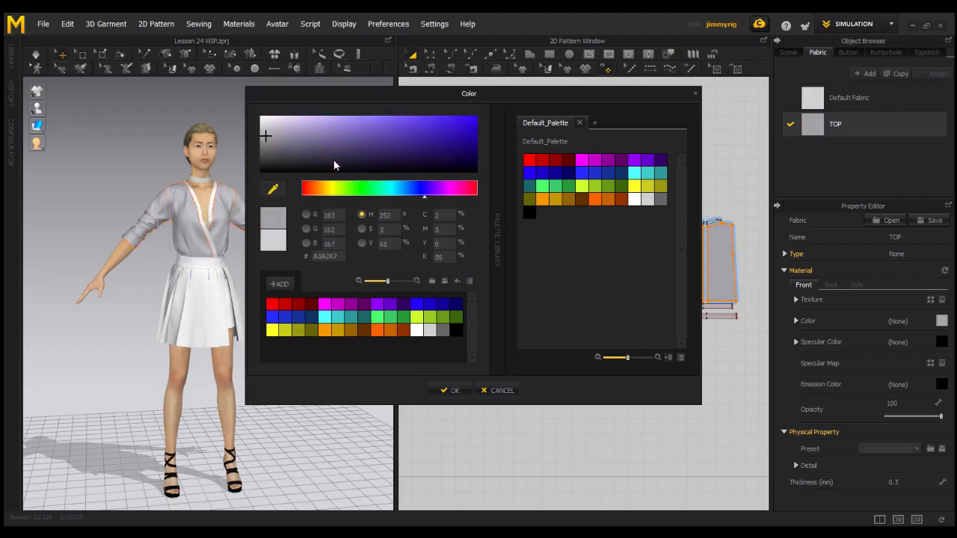
left_click(276, 191)
left_click_drag(426, 166, 292, 166)
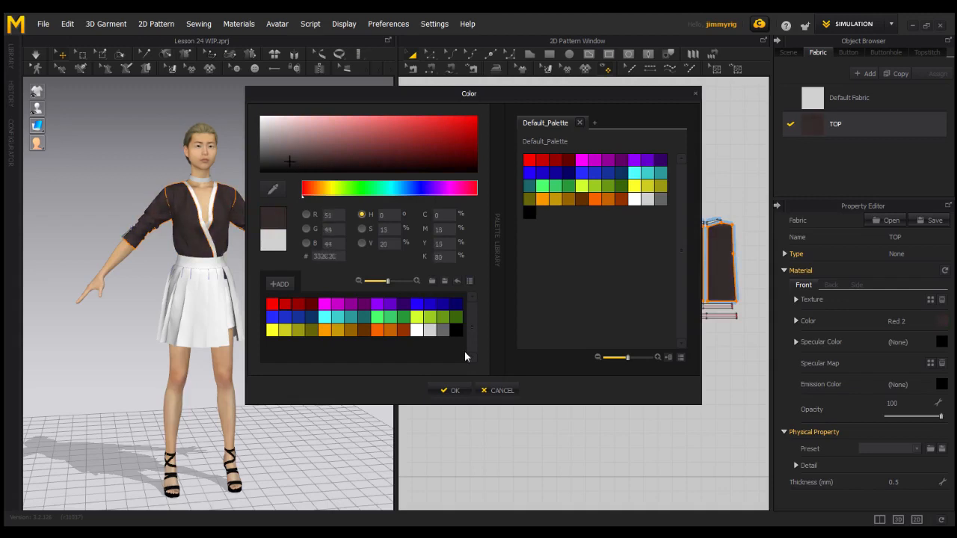
left_click(453, 391)
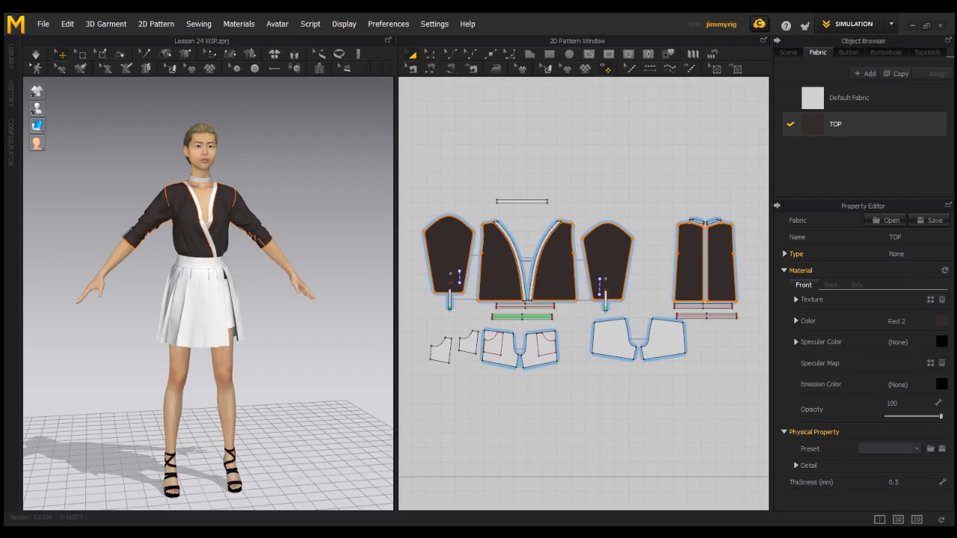
- Give the TOP fabric a muted pink specular colour and set its shininess to 3
left_click(941, 342)
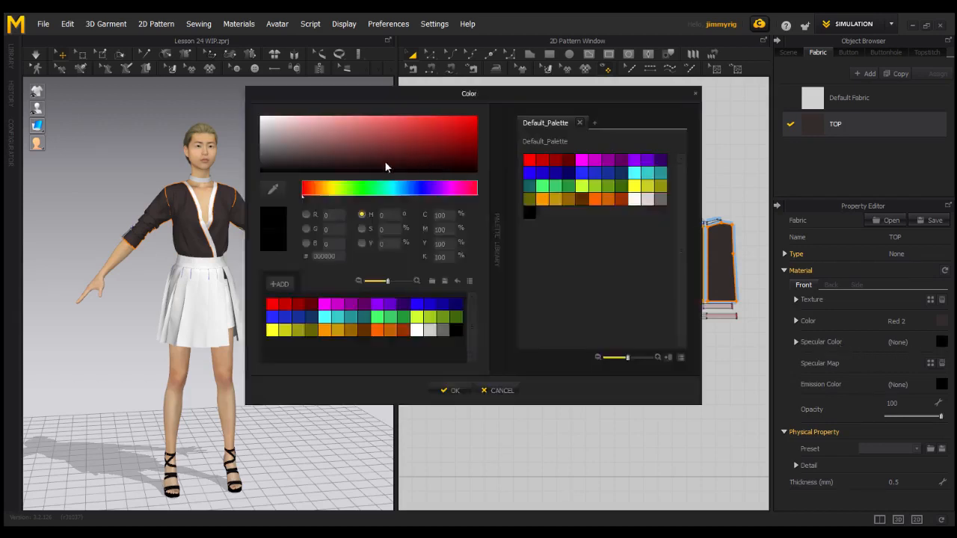
left_click(356, 150)
left_click_drag(355, 150, 331, 138)
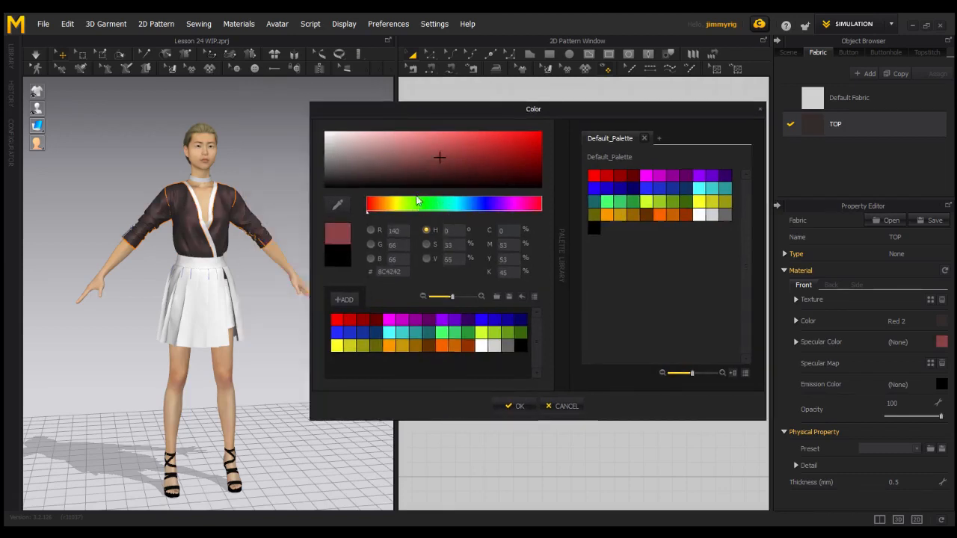
left_click_drag(368, 163, 333, 141)
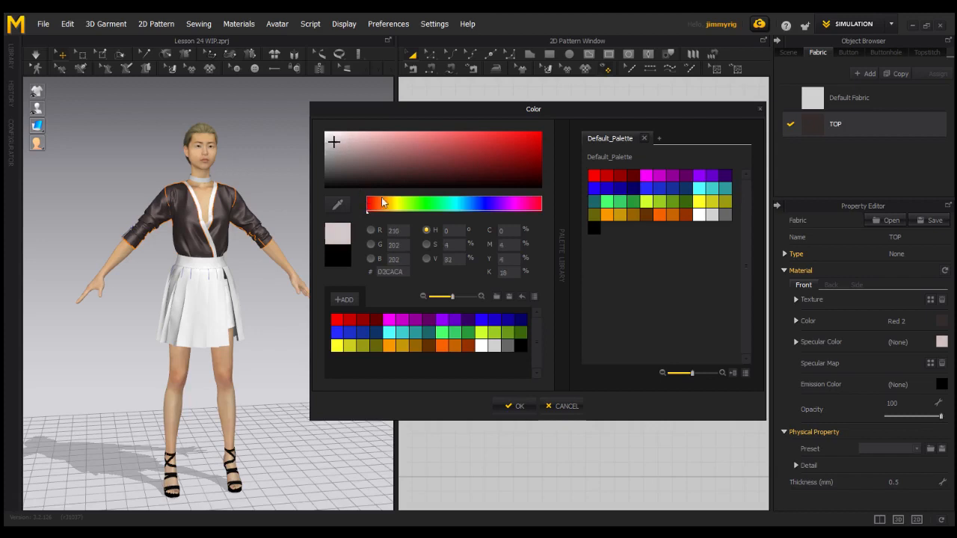
mouse_move(365, 149)
left_mouse_down()
mouse_move(336, 154)
mouse_move(341, 168)
mouse_move(342, 145)
left_mouse_up()
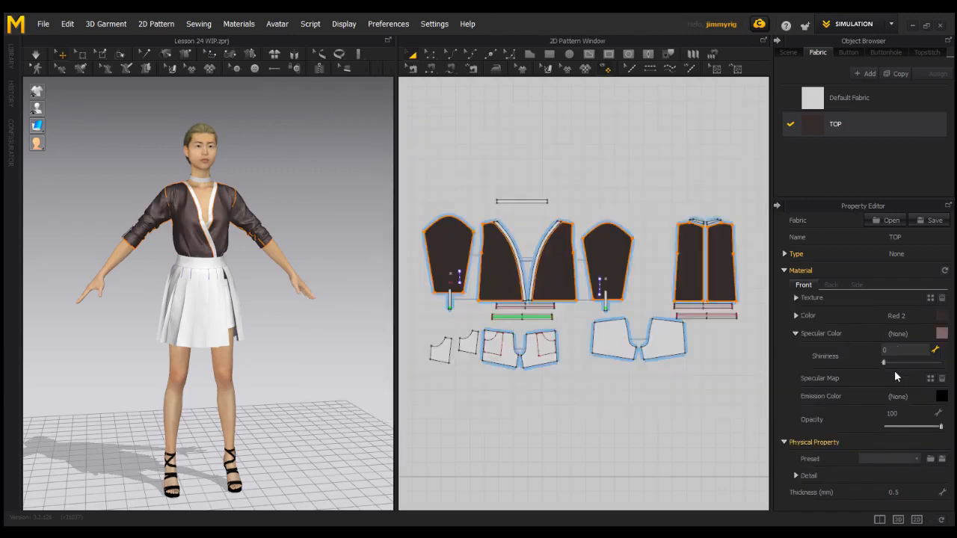
mouse_move(883, 364)
left_mouse_down()
mouse_move(892, 362)
mouse_move(859, 374)
mouse_move(899, 362)
left_mouse_up()
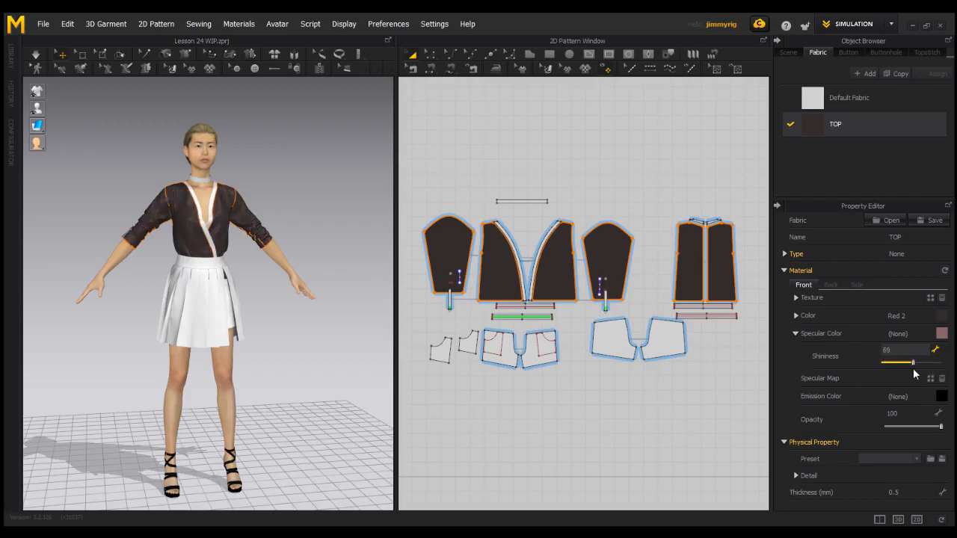
left_click_drag(914, 370, 884, 374)
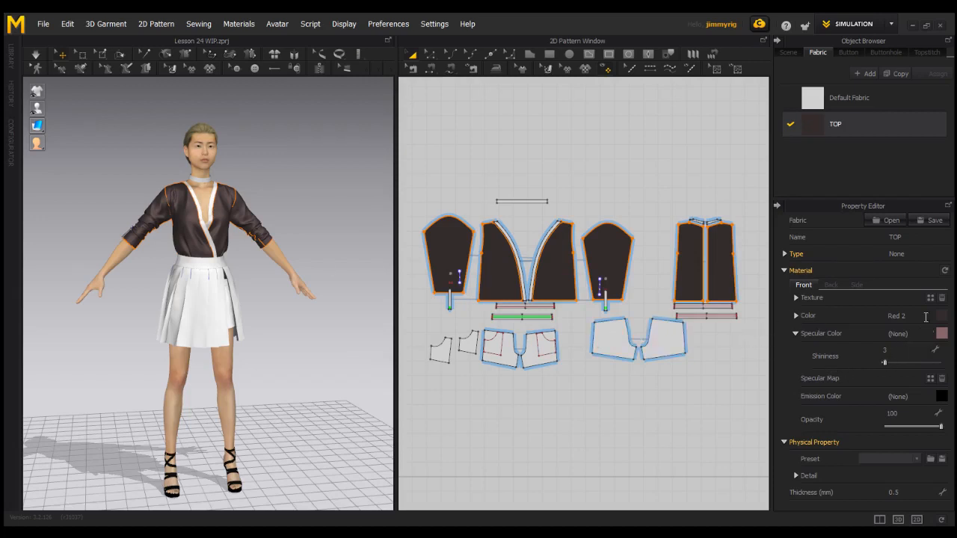
- Load the image ornament-708799_640.jpg as the specular map of the TOP fabric
left_click(932, 382)
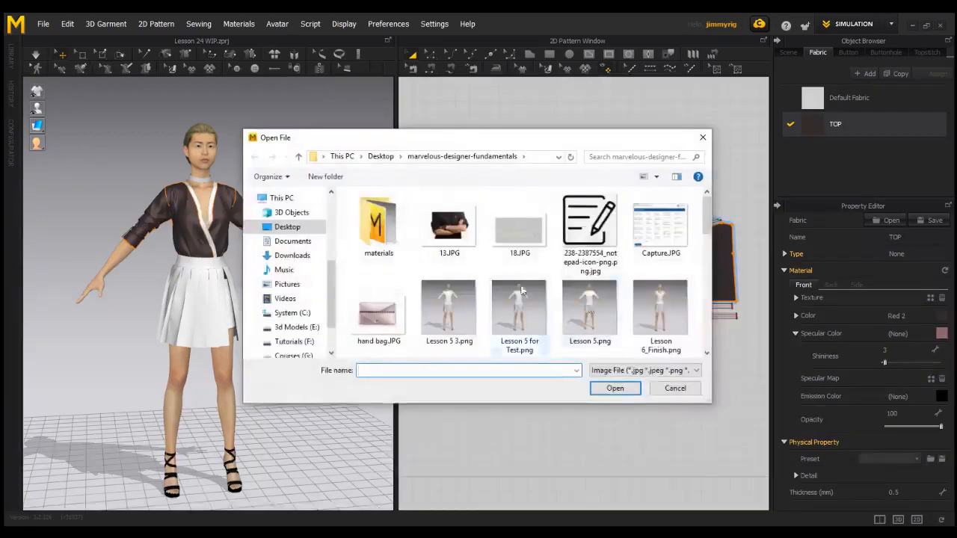
scroll(473, 268, "down", 3)
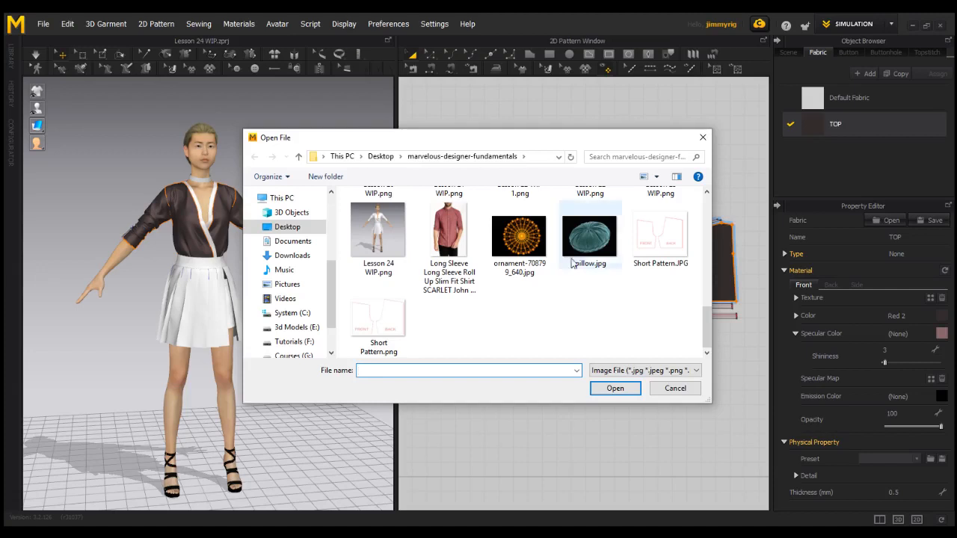
left_click(524, 237)
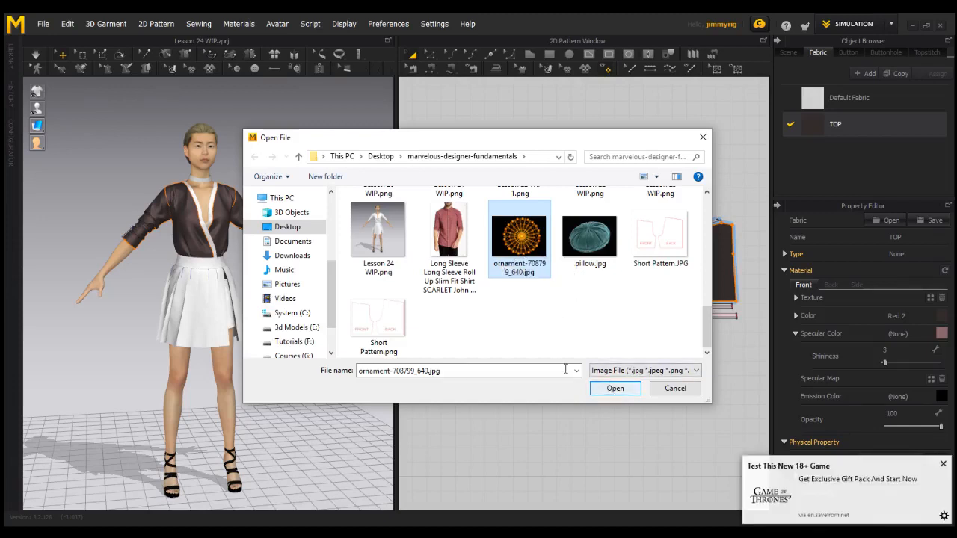
left_click(615, 389)
- Set the TOP fabric's shininess to 6 and its specular colour to white, checking the ornament highlights on the blouse
scroll(244, 212, "up", 5)
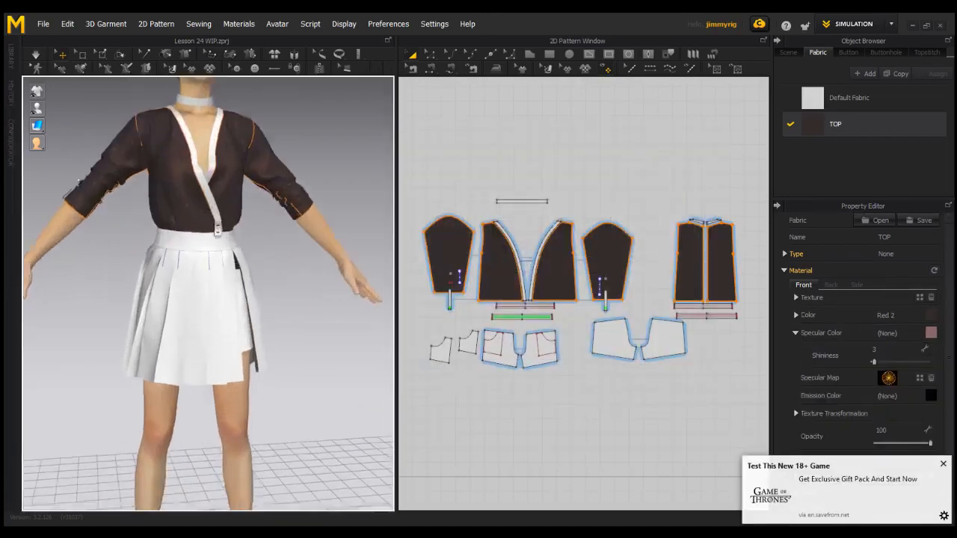
middle_click_drag(244, 211, 262, 278)
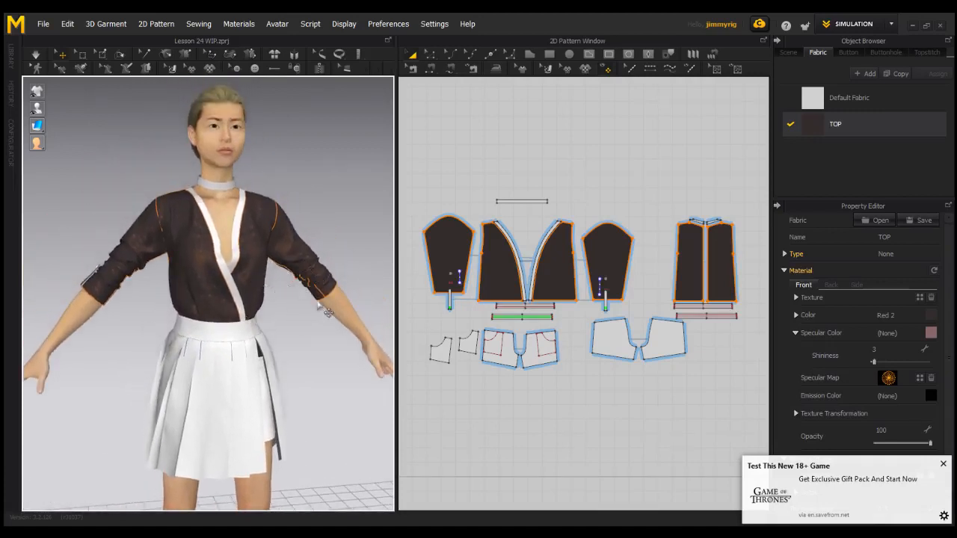
mouse_move(873, 362)
left_mouse_down()
mouse_move(890, 365)
mouse_move(878, 369)
left_mouse_up()
scroll(229, 333, "up", 4)
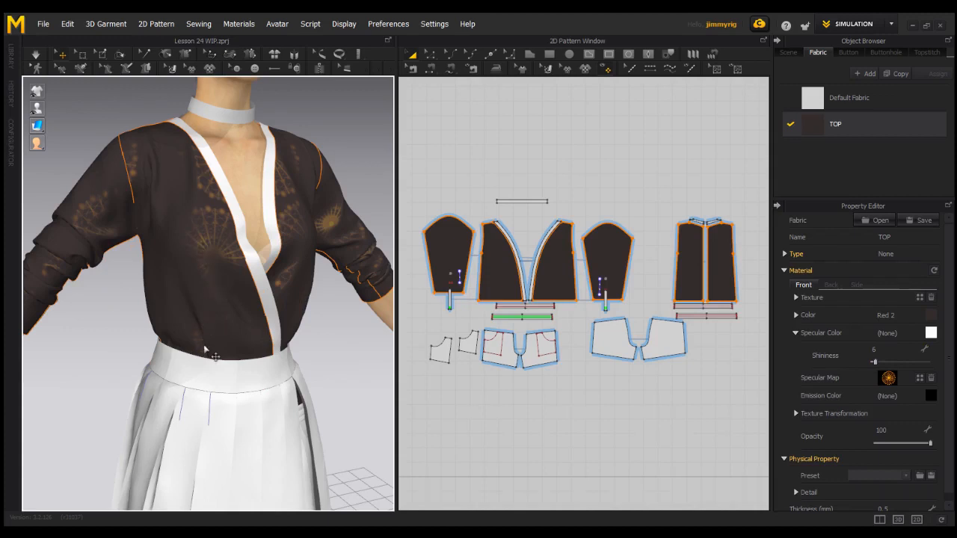
right_click_drag(243, 313, 214, 301)
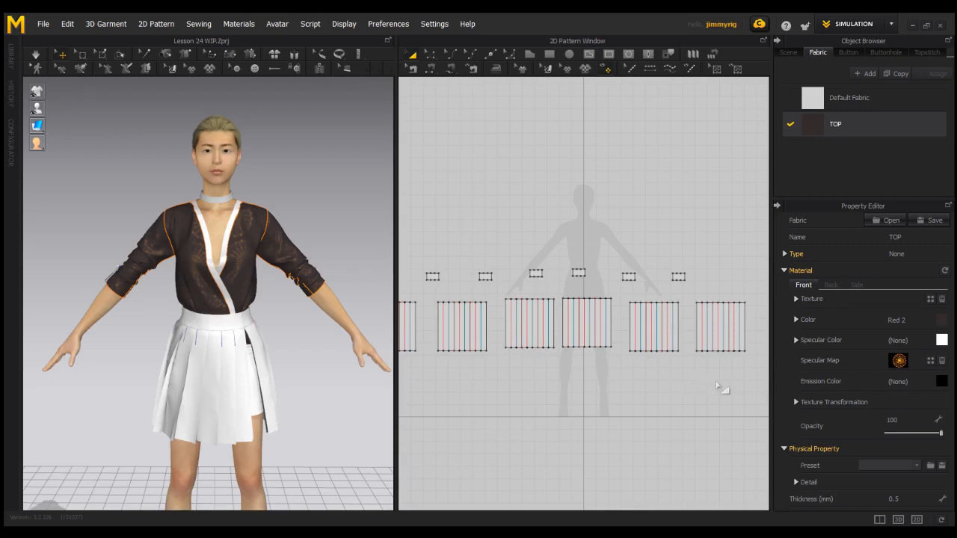
left_click(942, 381)
left_click(427, 161)
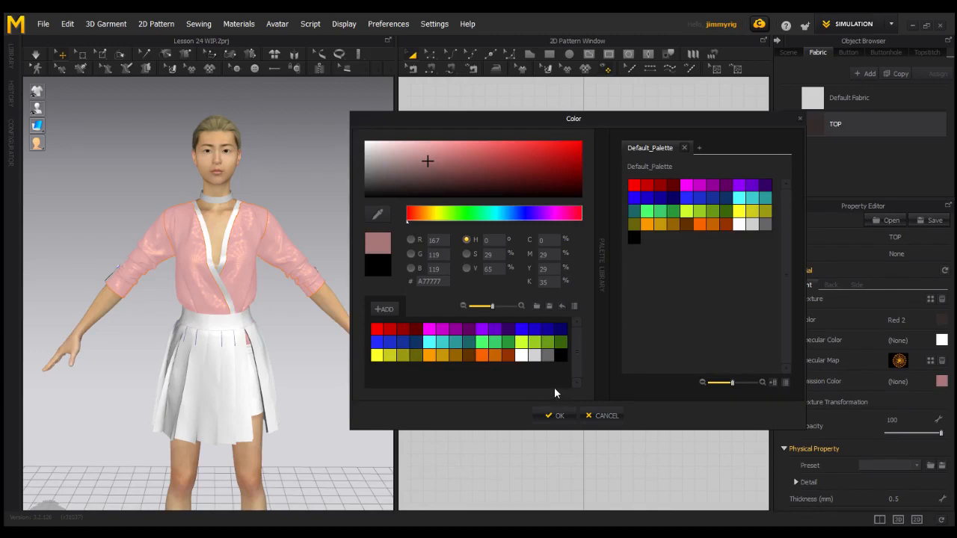
left_click(604, 417)
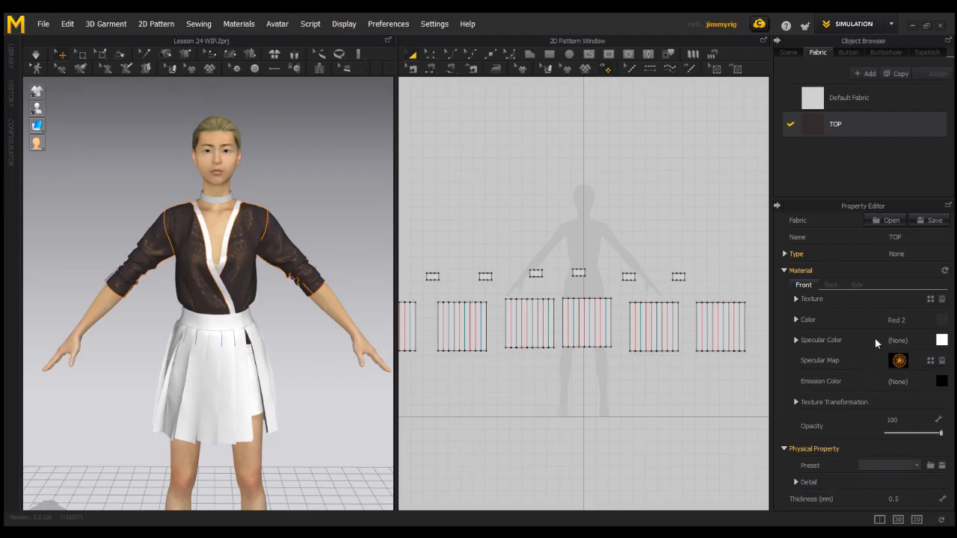
- Remove the specular map from the TOP fabric and load the ornament image as its texture
left_click(943, 363)
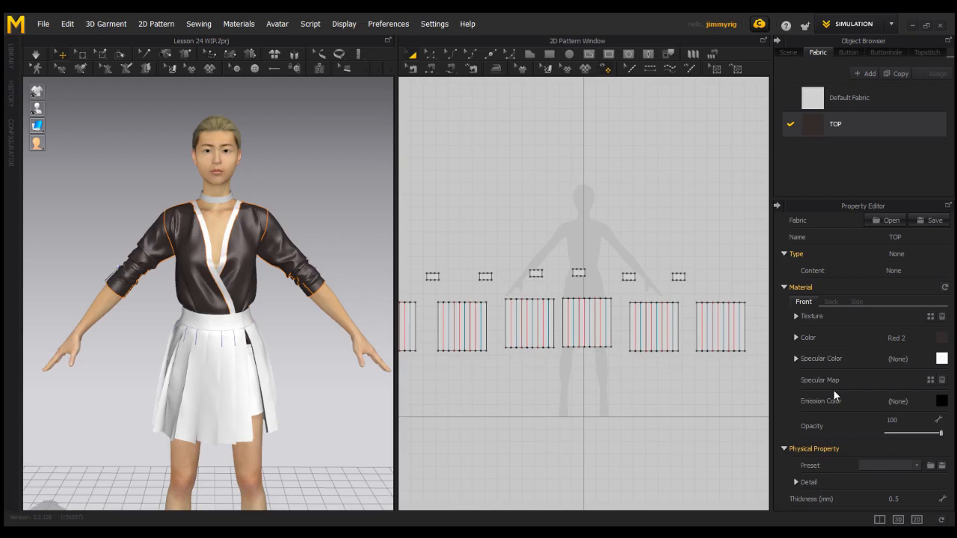
left_click(931, 318)
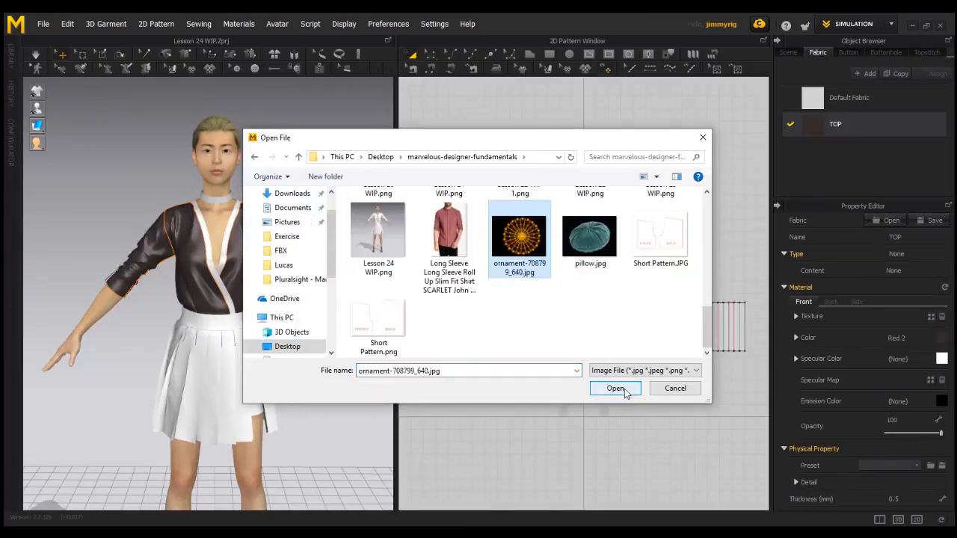
left_click(632, 389)
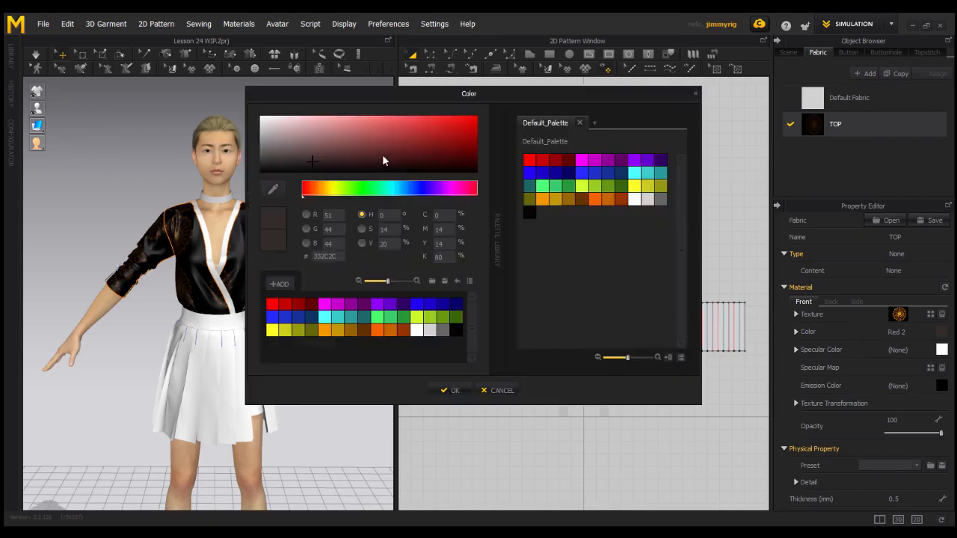
- Tint the TOP fabric's texture by setting its front colour to a salmon pink, RGB 221, 110, 110
left_click_drag(360, 155, 266, 124)
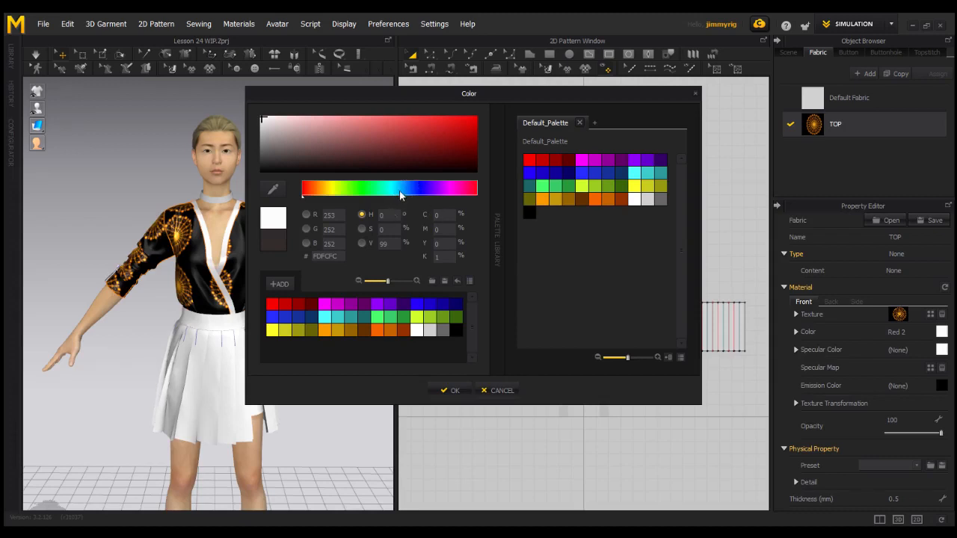
left_click_drag(438, 161, 401, 135)
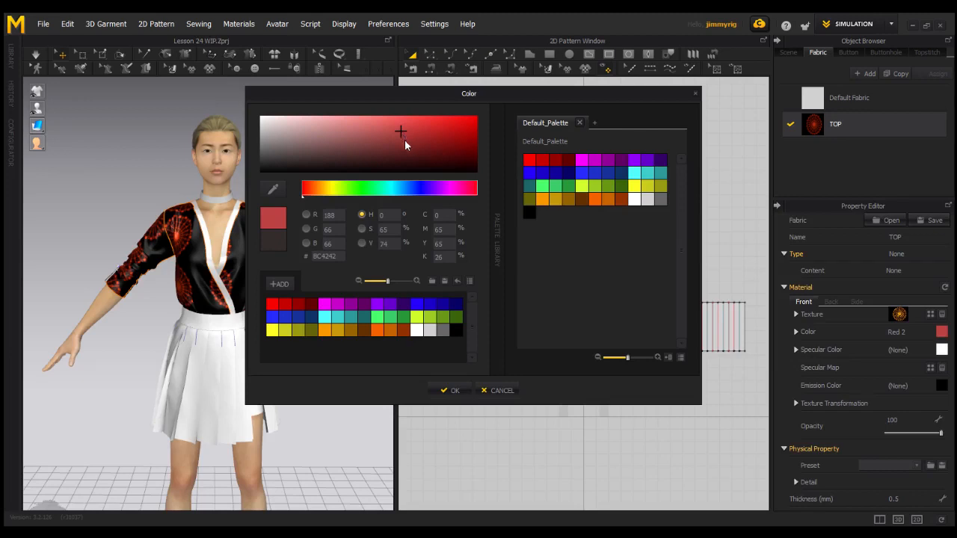
left_click_drag(381, 160, 369, 125)
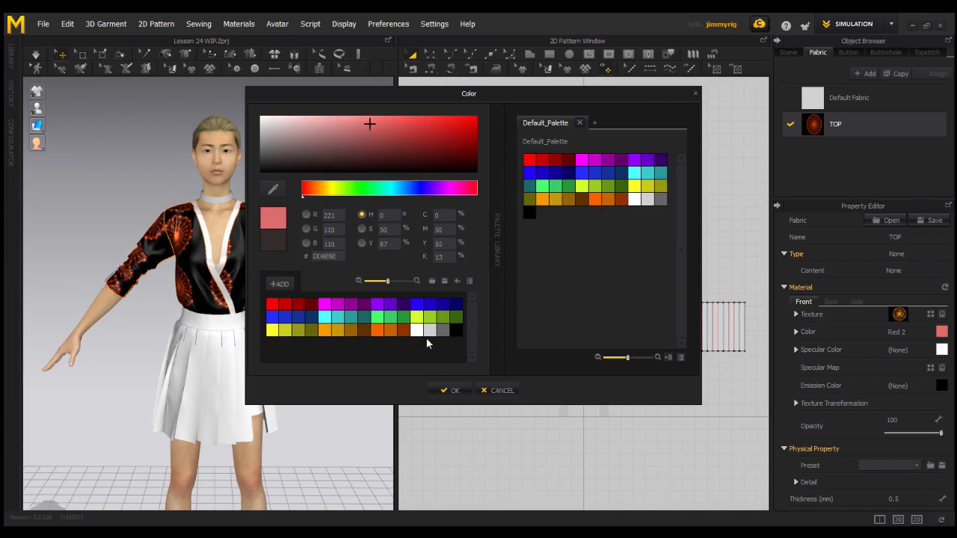
left_click(447, 391)
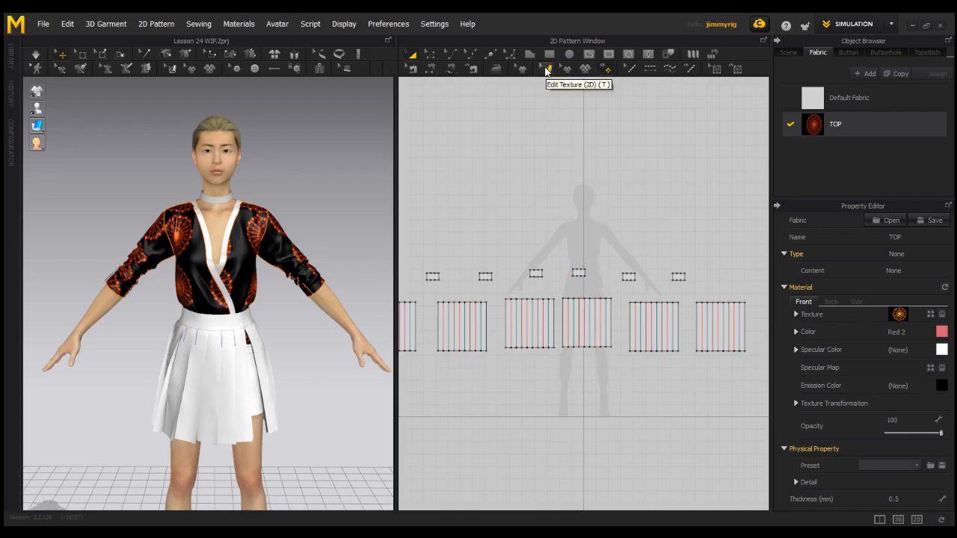
- Reposition the ornament texture on the front bodice piece with Edit Texture, rotated to about 322° and scaled to about 247 by 183 mm
left_click(546, 69)
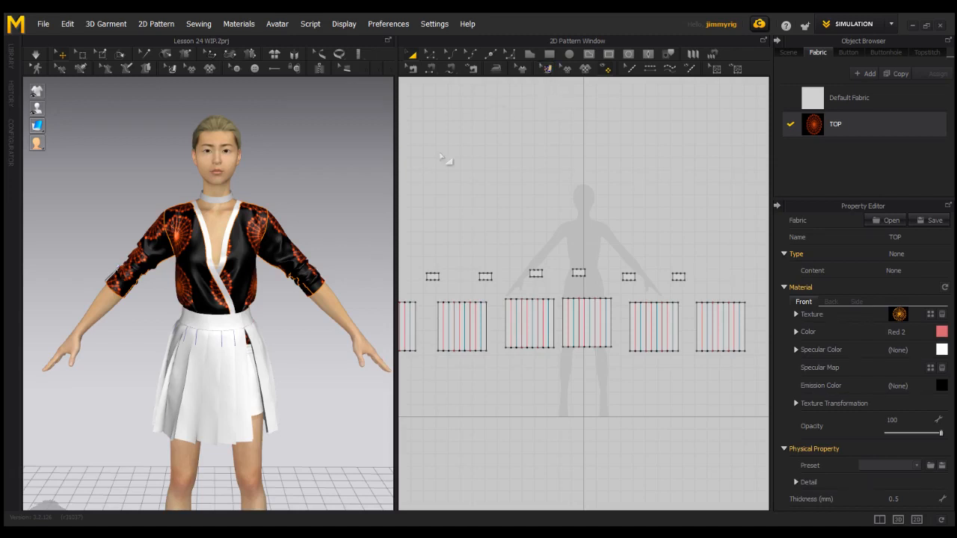
left_click(171, 69)
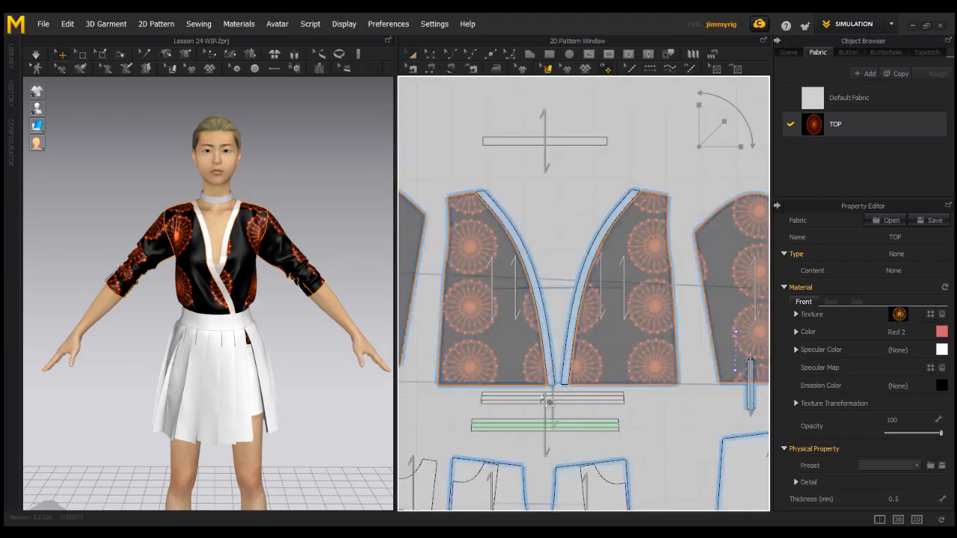
left_click(490, 294)
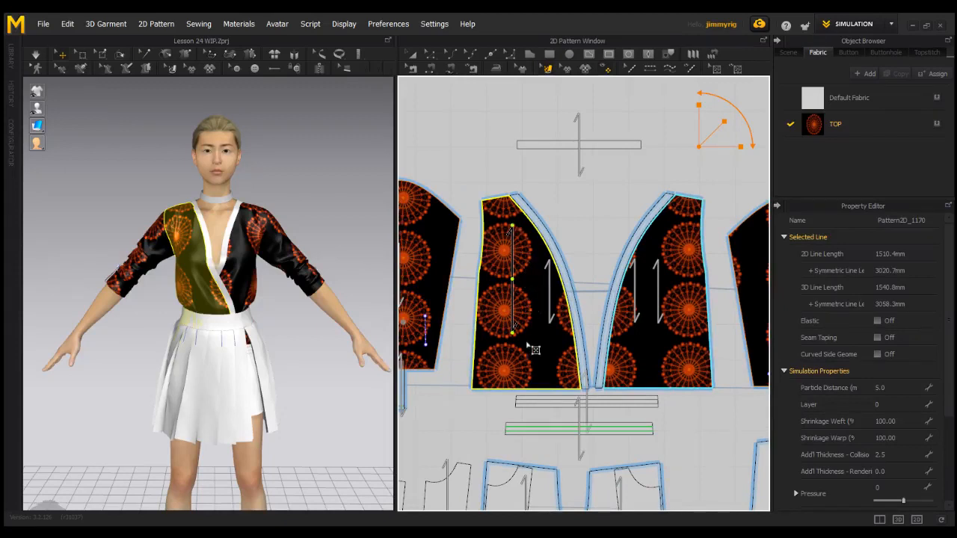
left_click_drag(512, 279, 509, 252)
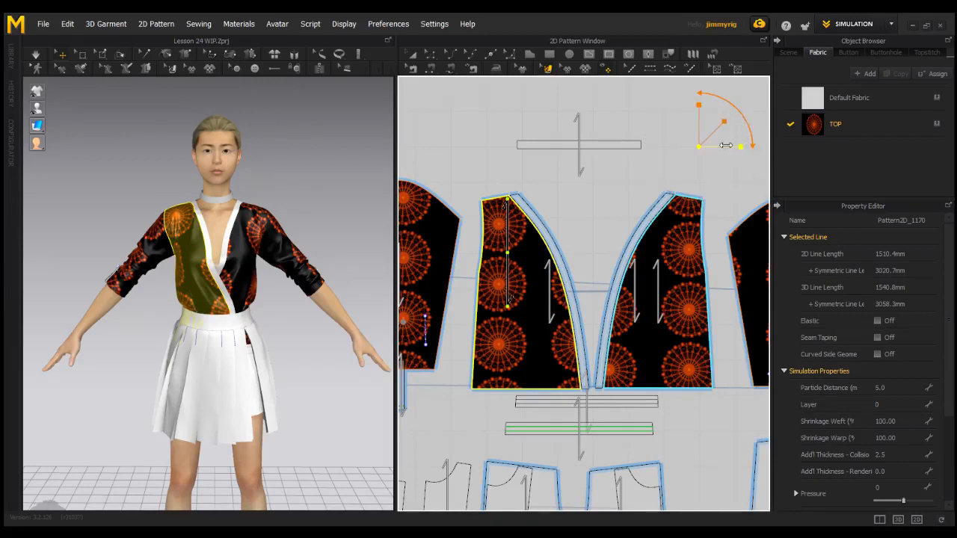
mouse_move(716, 98)
left_mouse_down()
mouse_move(748, 120)
mouse_move(755, 154)
mouse_move(741, 100)
mouse_move(733, 94)
mouse_move(762, 149)
mouse_move(749, 114)
mouse_move(722, 123)
mouse_move(729, 133)
mouse_move(703, 105)
left_mouse_up()
left_click_drag(736, 146, 740, 146)
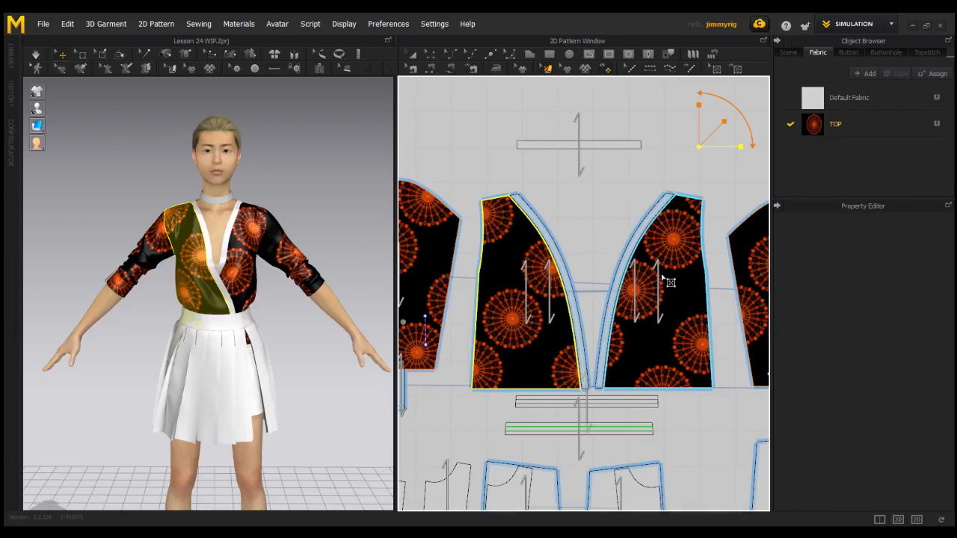
- Show the TOP fabric's texture transformation values and set the fabric's opacity to 40
left_click(863, 120)
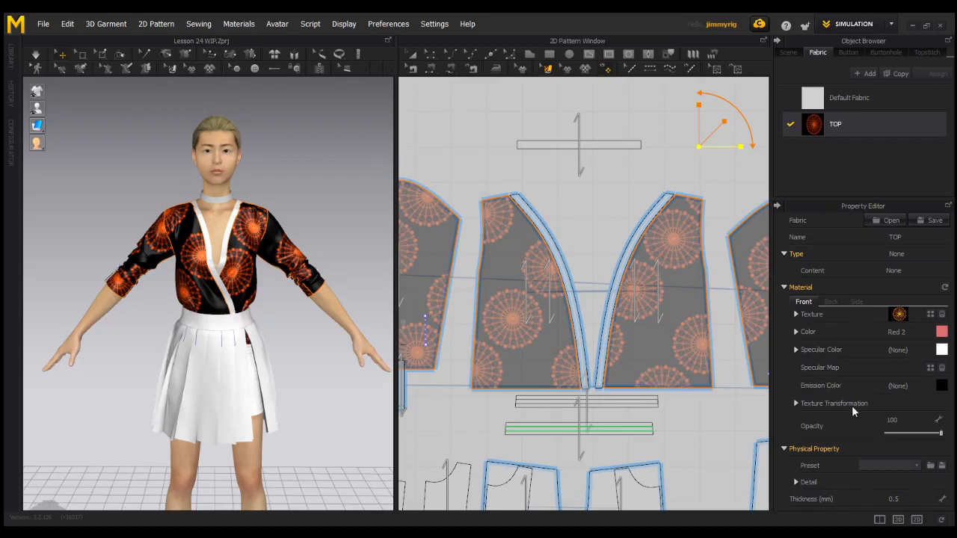
left_click(866, 404)
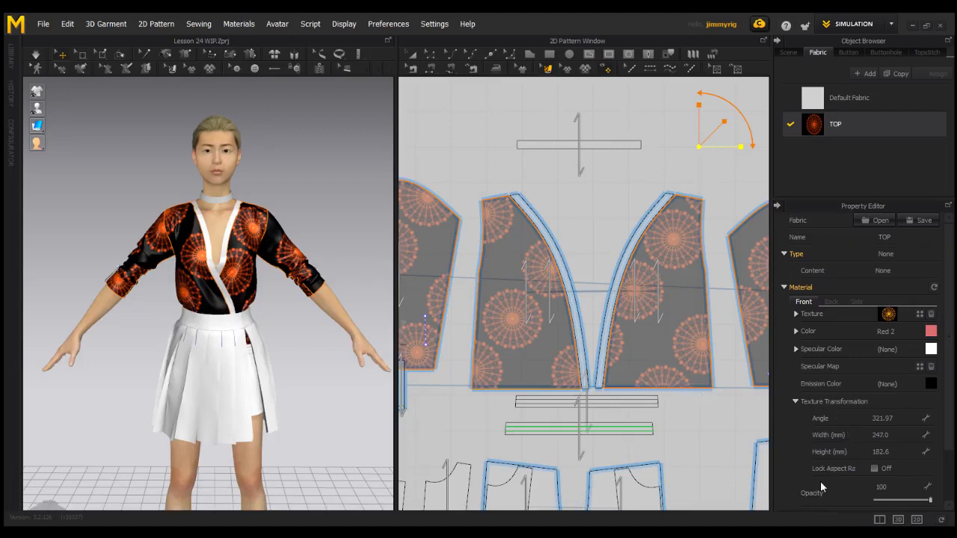
scroll(952, 349, "down", 3)
mouse_move(951, 349)
left_mouse_down()
mouse_move(953, 307)
mouse_move(953, 356)
left_mouse_up()
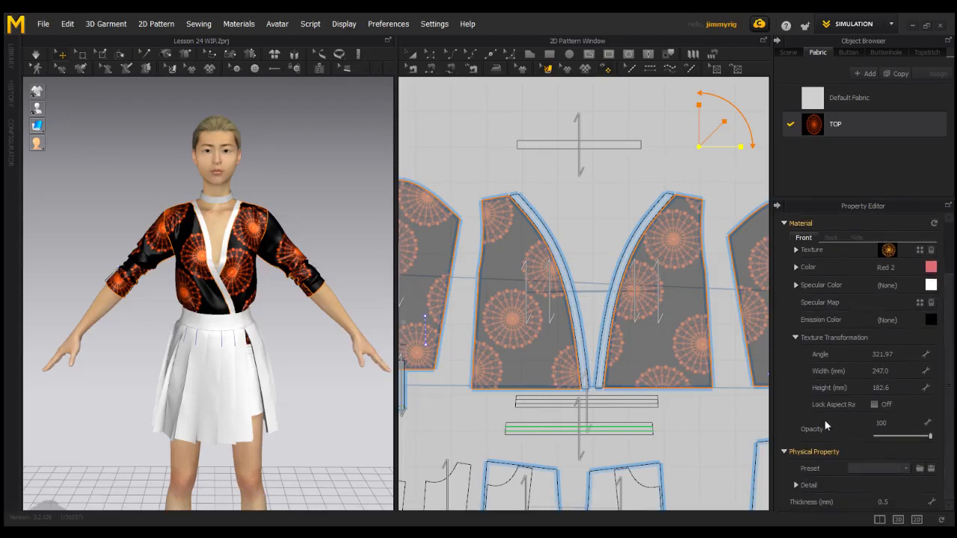
mouse_move(897, 437)
left_mouse_down()
mouse_move(927, 441)
mouse_move(898, 437)
left_mouse_up()
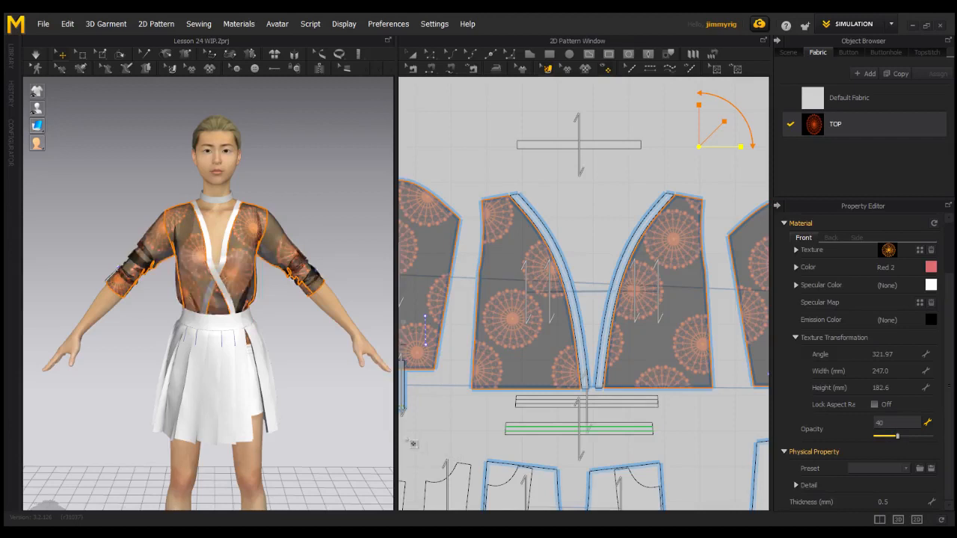